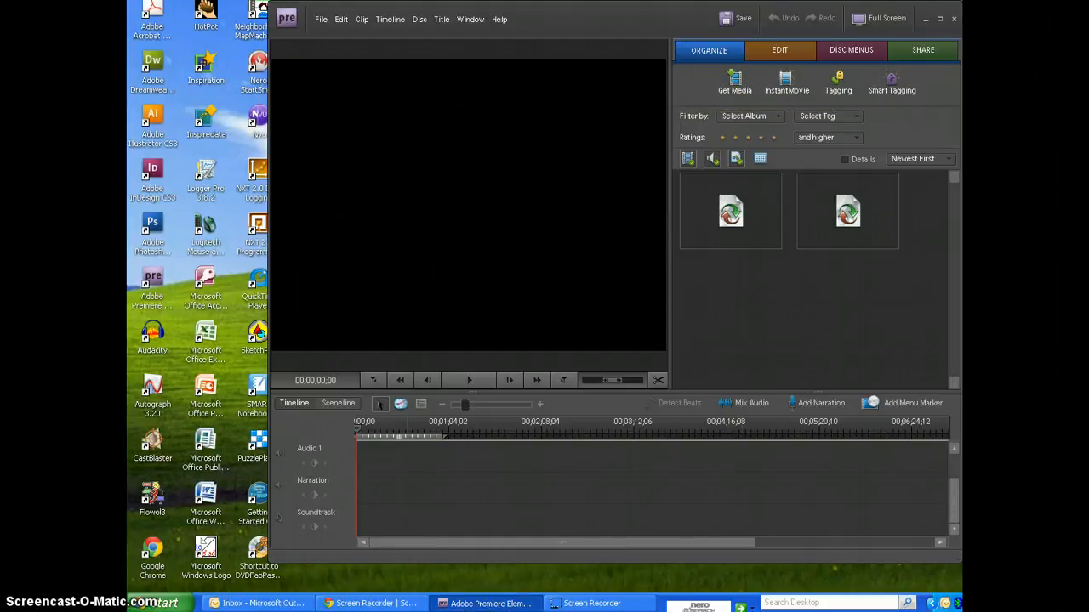
- Open the MacD folder on the Data (D:) drive in the file explorer
{"action": "left_click", "coordinate": [157, 603]}
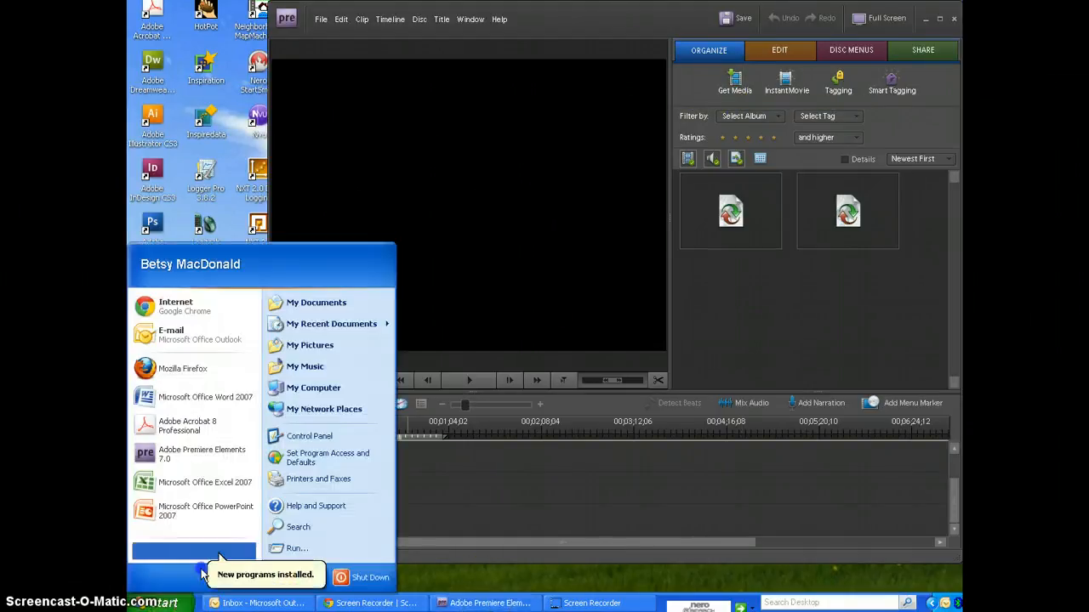
{"action": "left_click", "coordinate": [303, 385]}
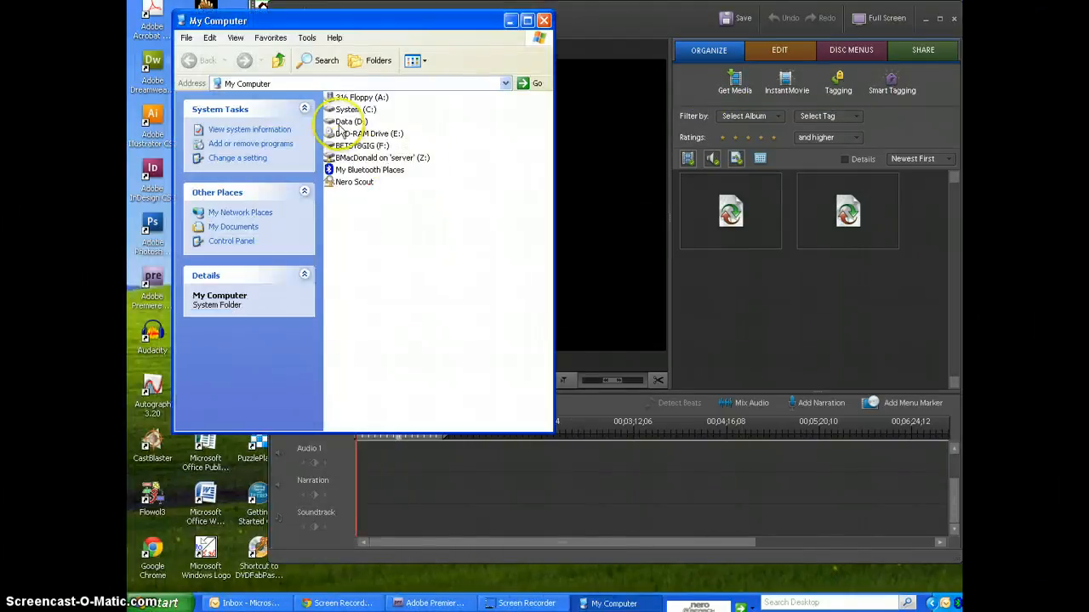
{"action": "double_click", "coordinate": [347, 122]}
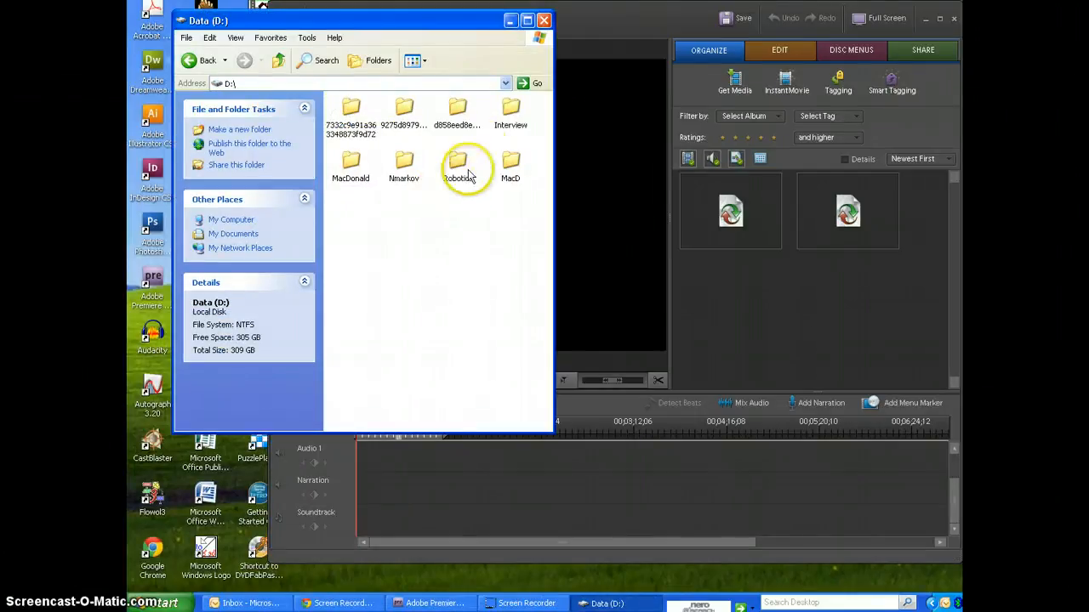
{"action": "left_click", "coordinate": [514, 161]}
{"action": "double_click", "coordinate": [514, 162]}
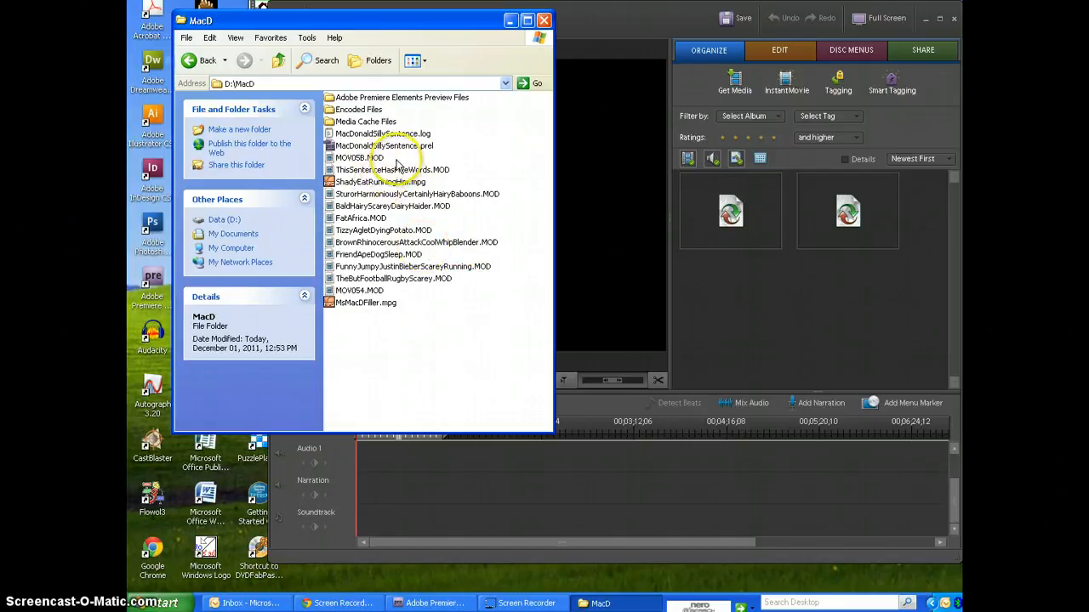
- Add all video clips in the MacD folder except MOV054.MOD to the Premiere Elements project
{"action": "left_click_drag", "start_coordinate": [420, 318], "coordinate": [337, 156]}
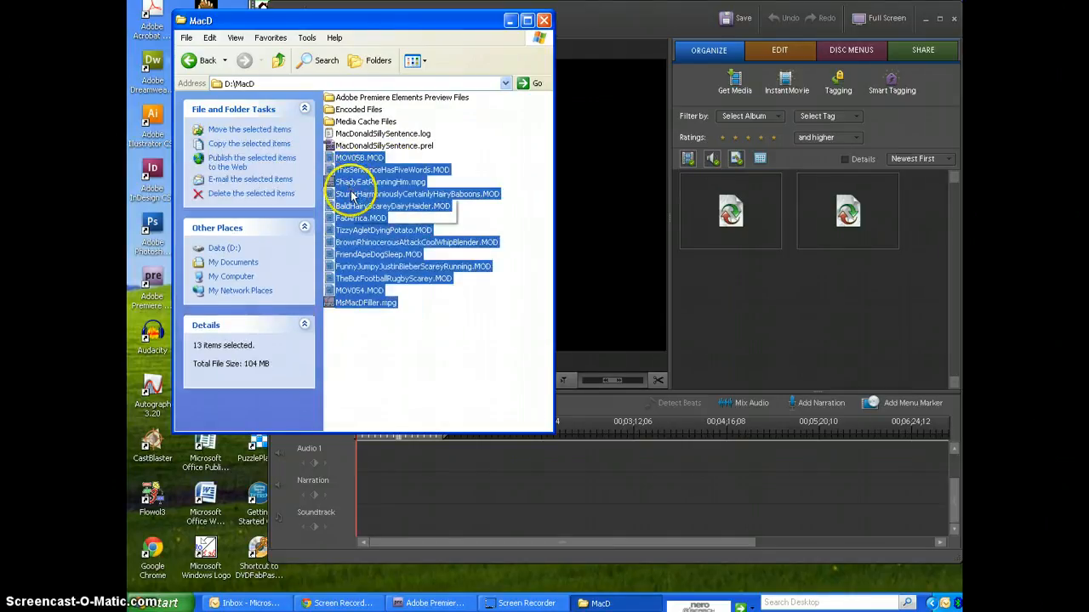
{"action": "left_click", "coordinate": [360, 291], "text": "ctrl"}
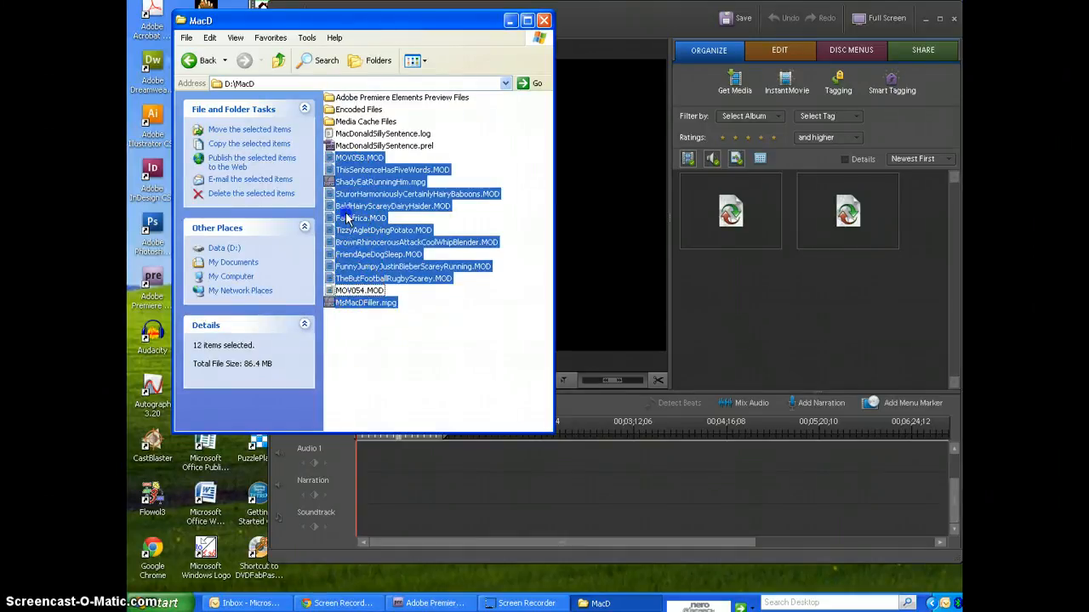
{"action": "left_click_drag", "start_coordinate": [712, 261], "coordinate": [772, 267]}
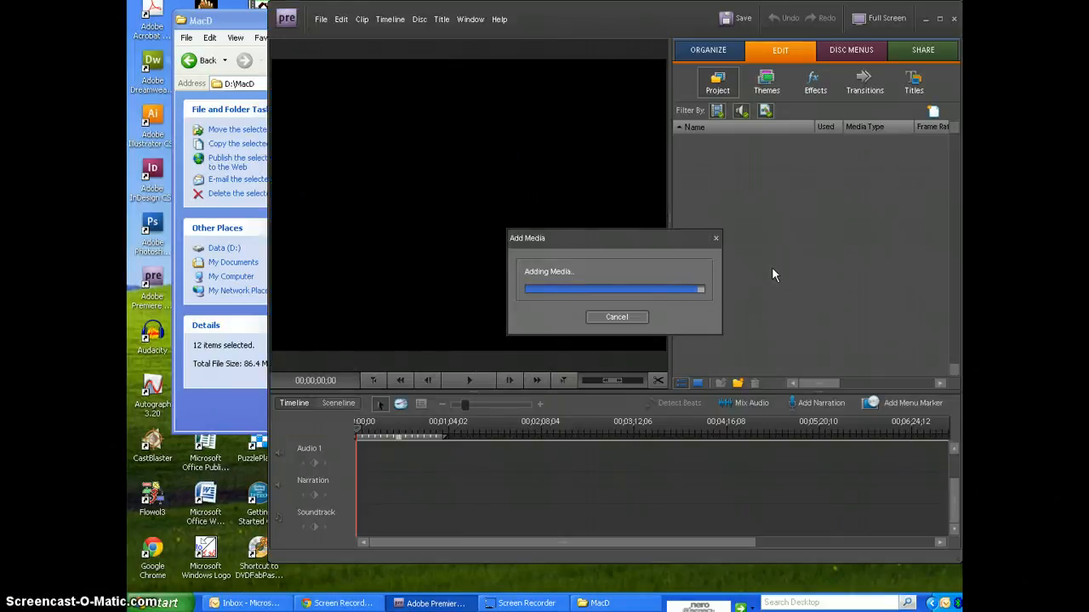
{"action": "left_click", "coordinate": [777, 106]}
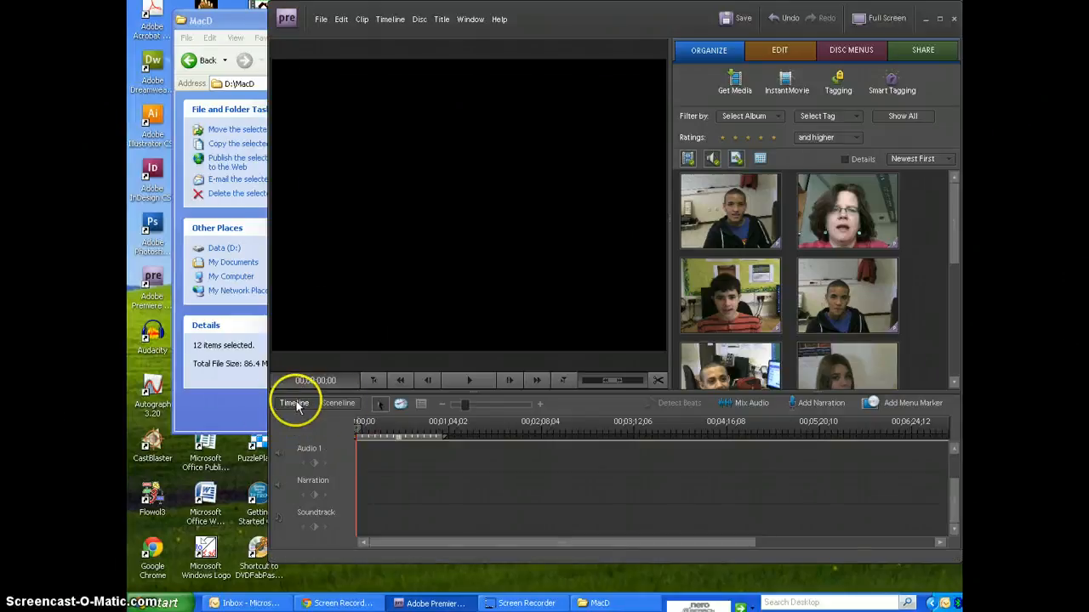
- Place the TheButFootballRugbyScarey.MOD clip at the very start of the timeline
{"action": "left_click", "coordinate": [337, 403]}
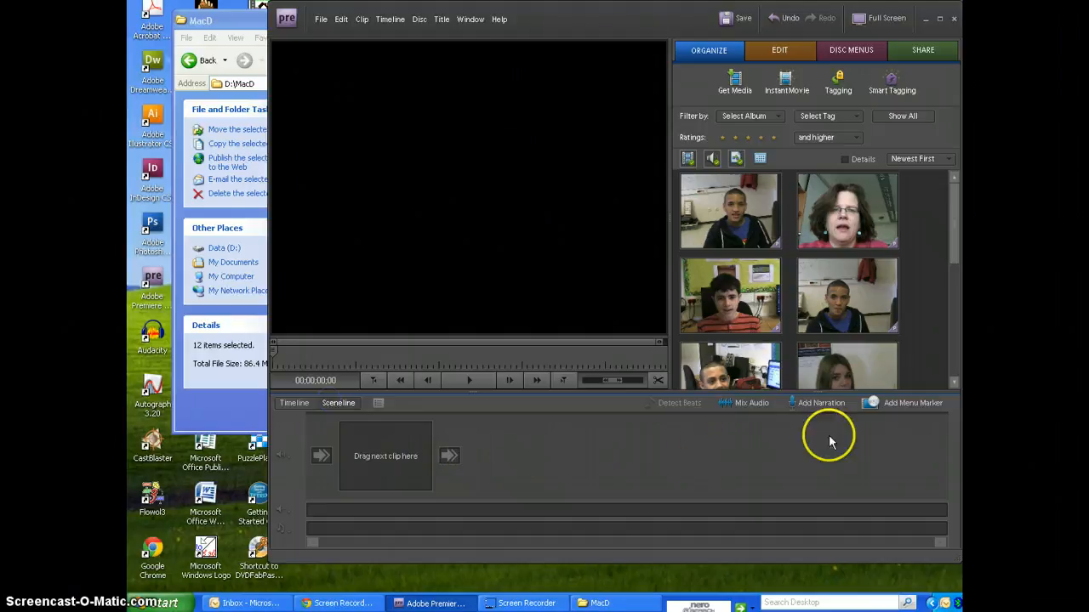
{"action": "left_click", "coordinate": [294, 404]}
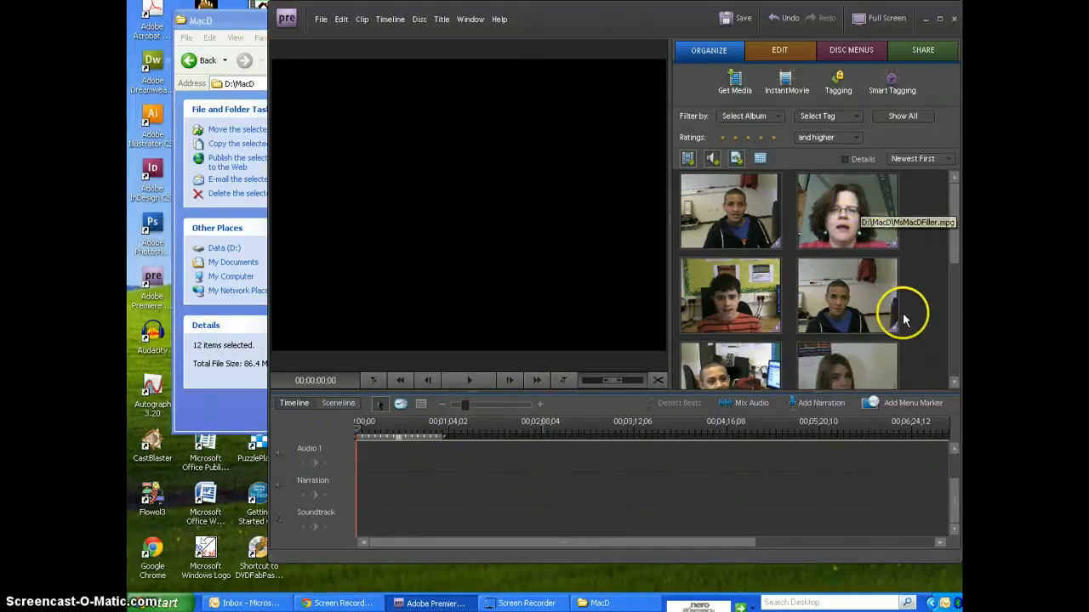
{"action": "left_click_drag", "start_coordinate": [952, 243], "coordinate": [962, 349]}
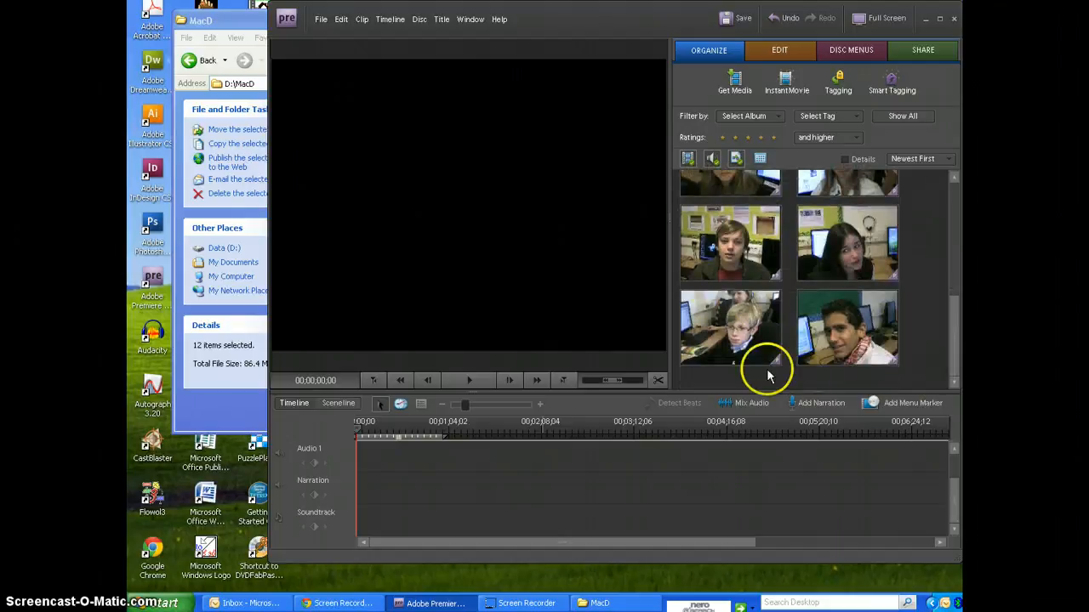
{"action": "left_click", "coordinate": [731, 328]}
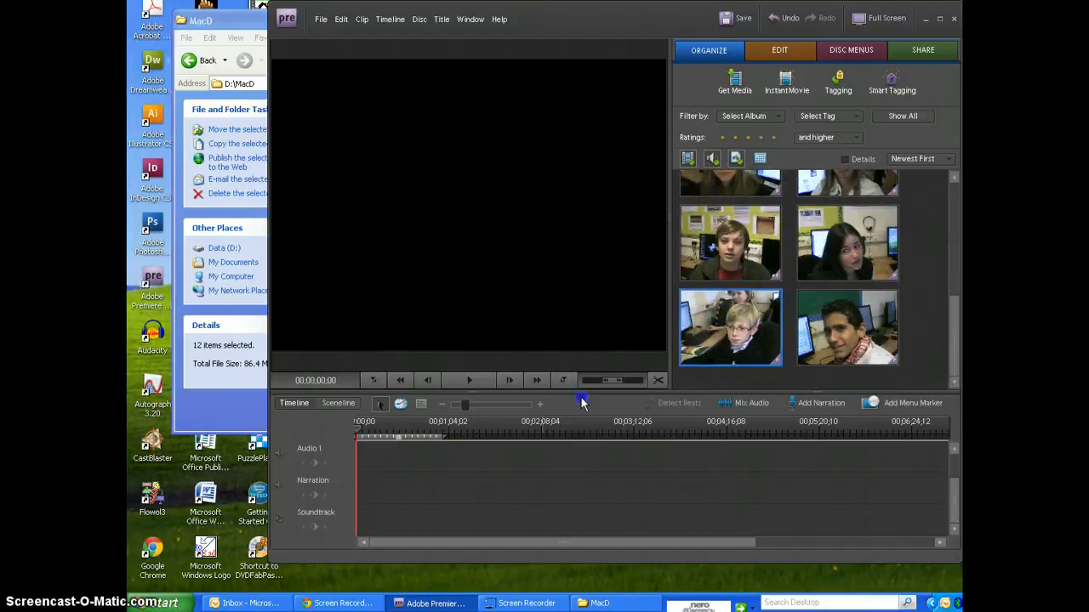
{"action": "left_click_drag", "start_coordinate": [582, 403], "coordinate": [361, 463]}
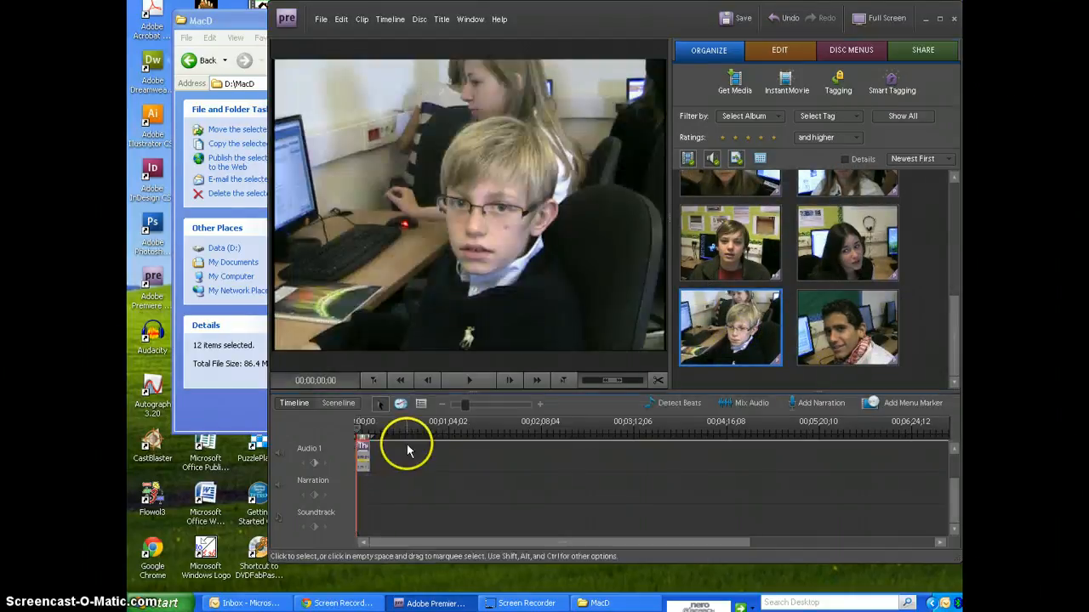
- Split the TheButFootballRugbyScarey clip at 00;00;01;22 and delete the part after the cut
{"action": "left_click", "coordinate": [470, 382]}
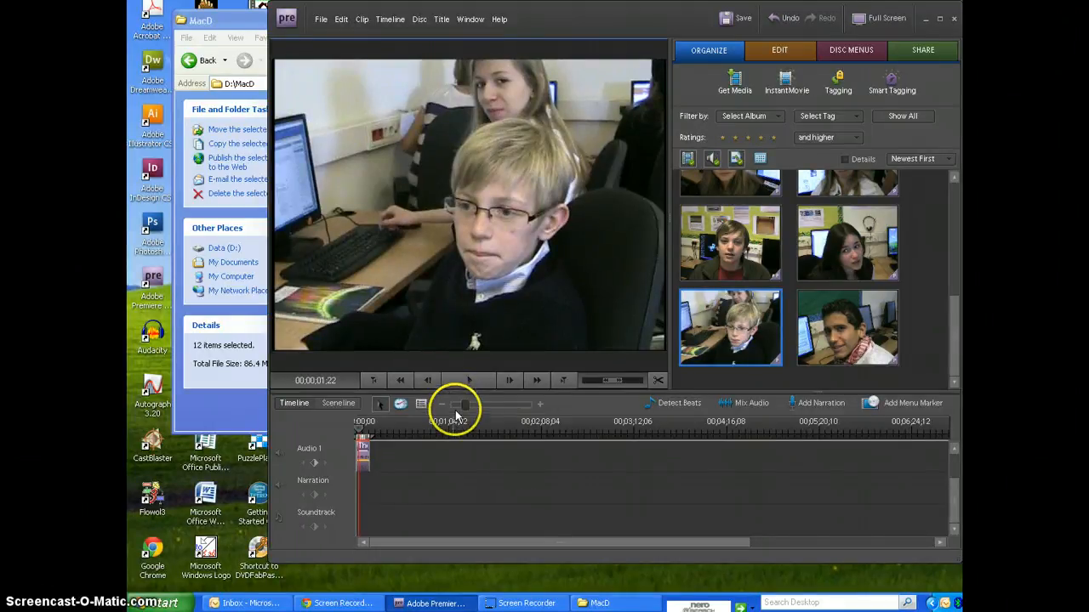
{"action": "left_click_drag", "start_coordinate": [450, 406], "coordinate": [496, 407]}
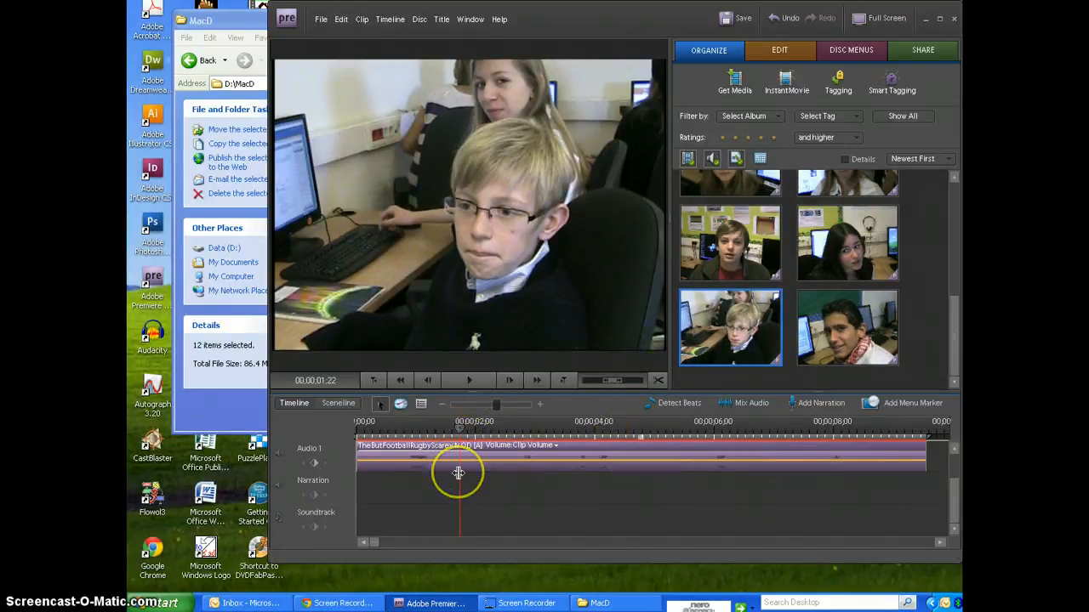
{"action": "left_click", "coordinate": [659, 380]}
{"action": "left_click", "coordinate": [427, 451]}
{"action": "left_click", "coordinate": [413, 449]}
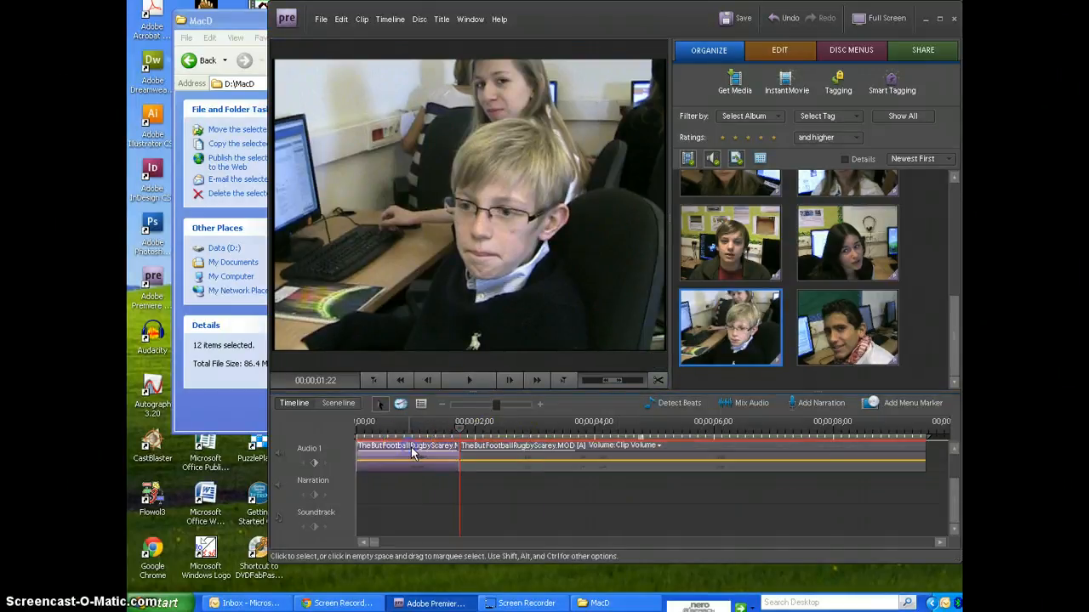
{"action": "left_click", "coordinate": [495, 444]}
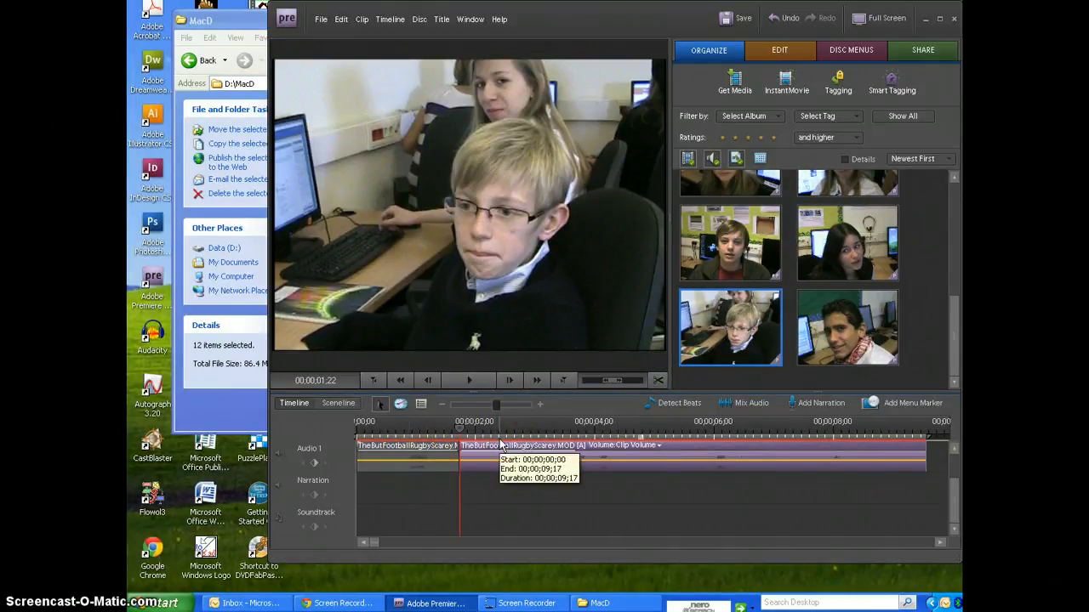
{"action": "key", "text": "Delete"}
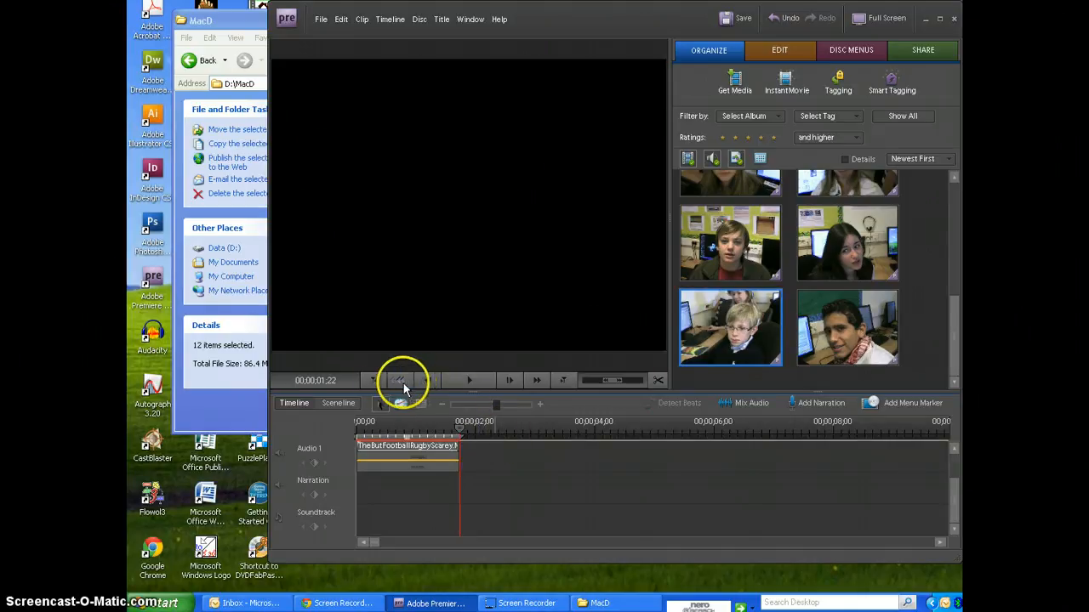
- Play back the shortened first clip and ripple-trim 12 frames off its end
{"action": "left_click", "coordinate": [375, 381]}
{"action": "left_click", "coordinate": [462, 380]}
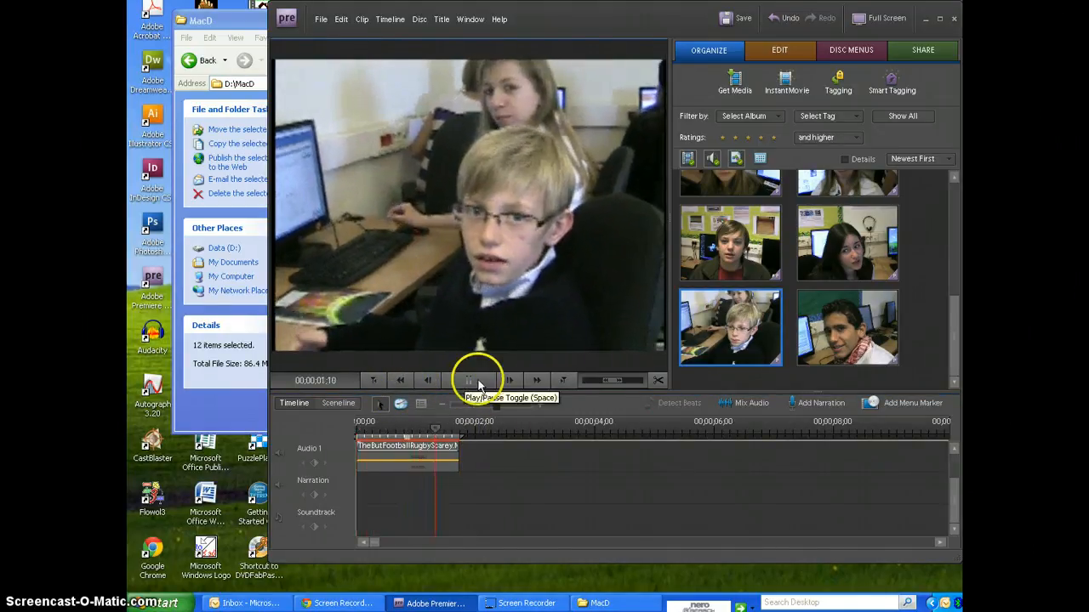
{"action": "left_click", "coordinate": [477, 380]}
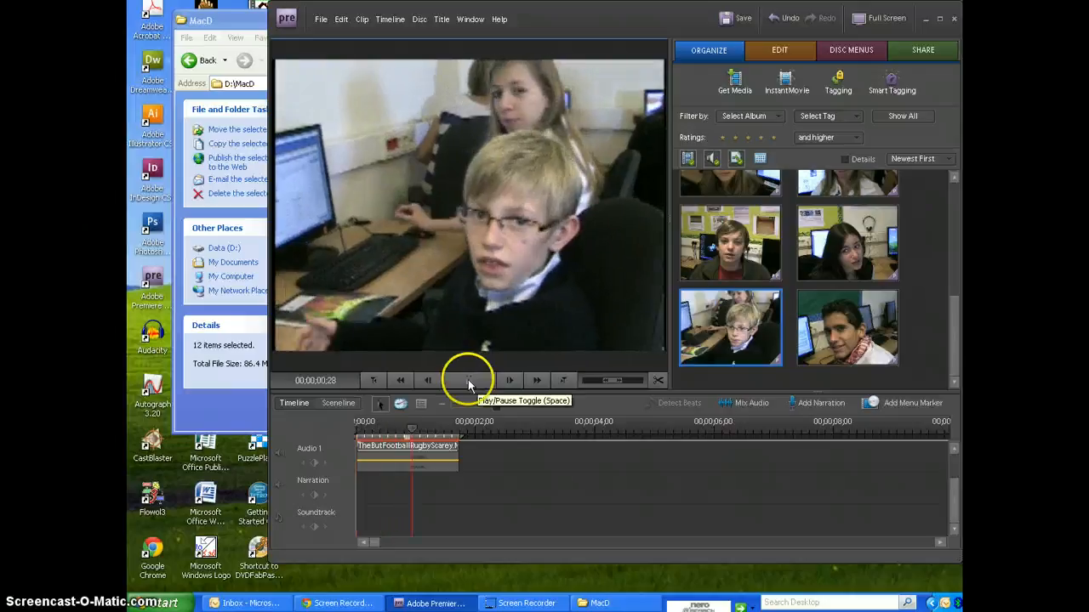
{"action": "left_click", "coordinate": [467, 380]}
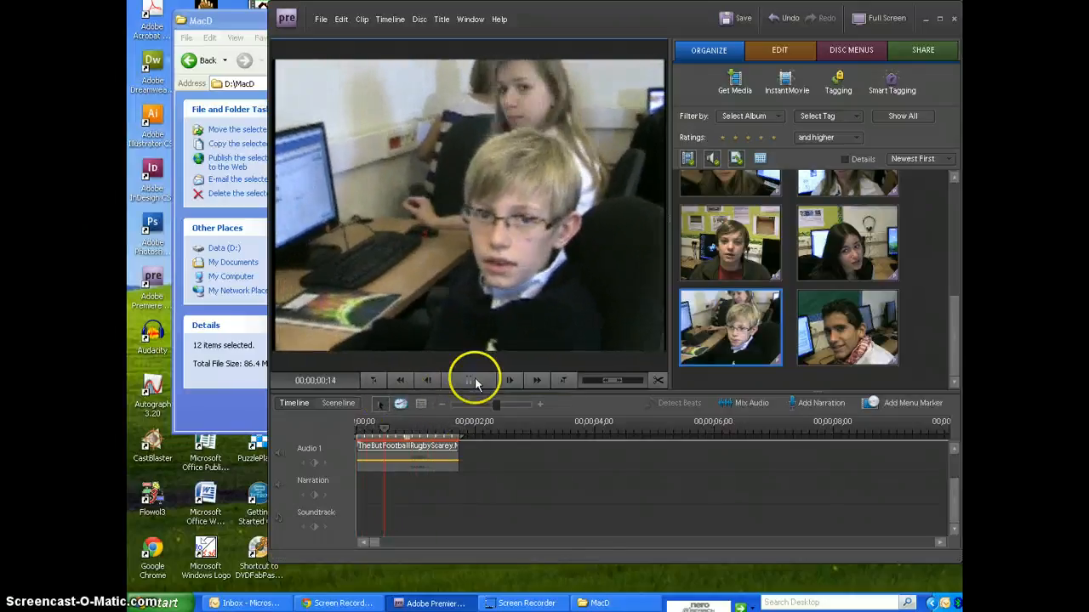
{"action": "left_click", "coordinate": [473, 380]}
{"action": "left_click_drag", "start_coordinate": [458, 457], "coordinate": [454, 459]}
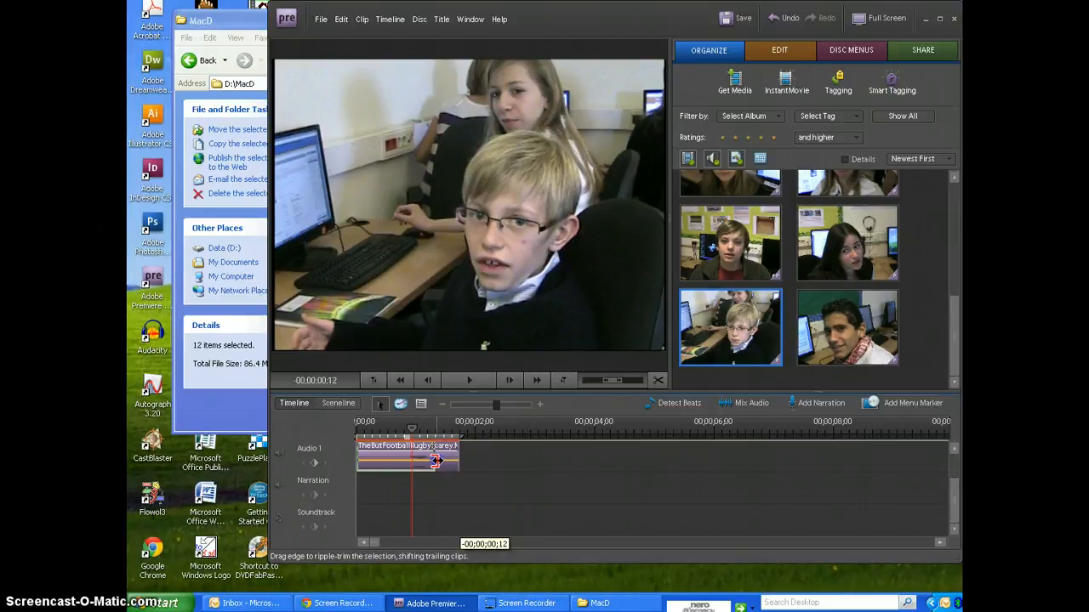
{"action": "left_click_drag", "start_coordinate": [435, 460], "coordinate": [435, 460]}
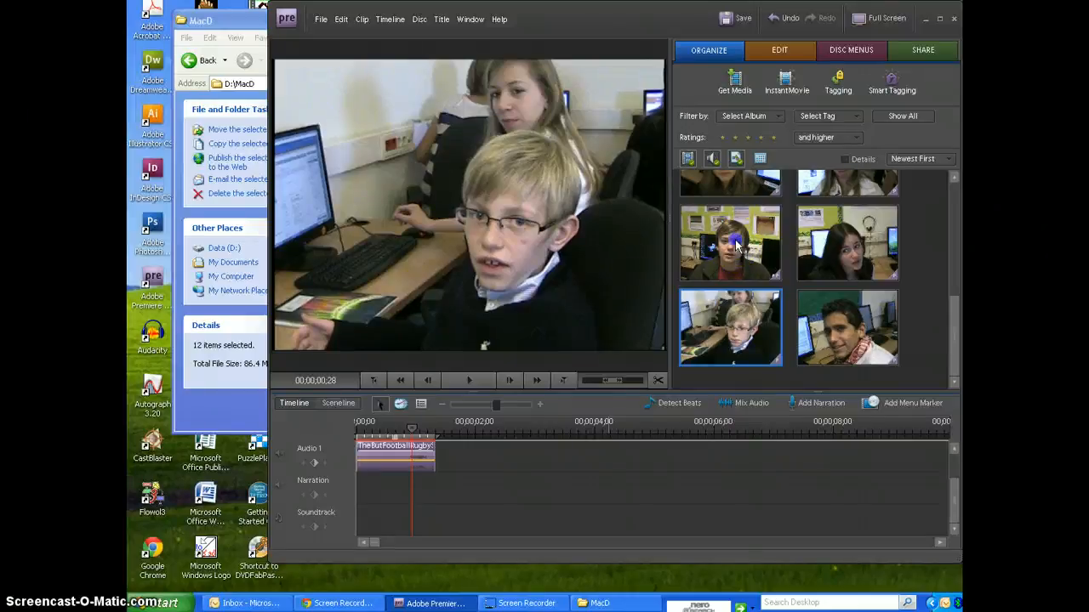
- Add BrownRhinocerousAttackCoolWhipBlender.MOD directly after the first clip and play it from its start to 00;00;04;06
{"action": "left_click_drag", "start_coordinate": [742, 253], "coordinate": [436, 468]}
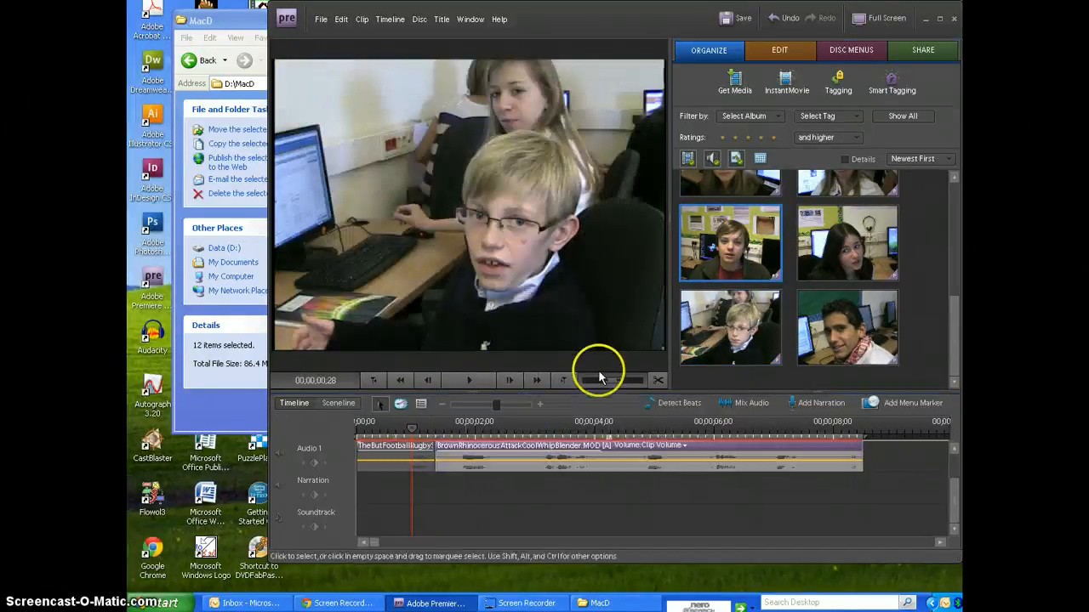
{"action": "left_click_drag", "start_coordinate": [412, 428], "coordinate": [435, 431]}
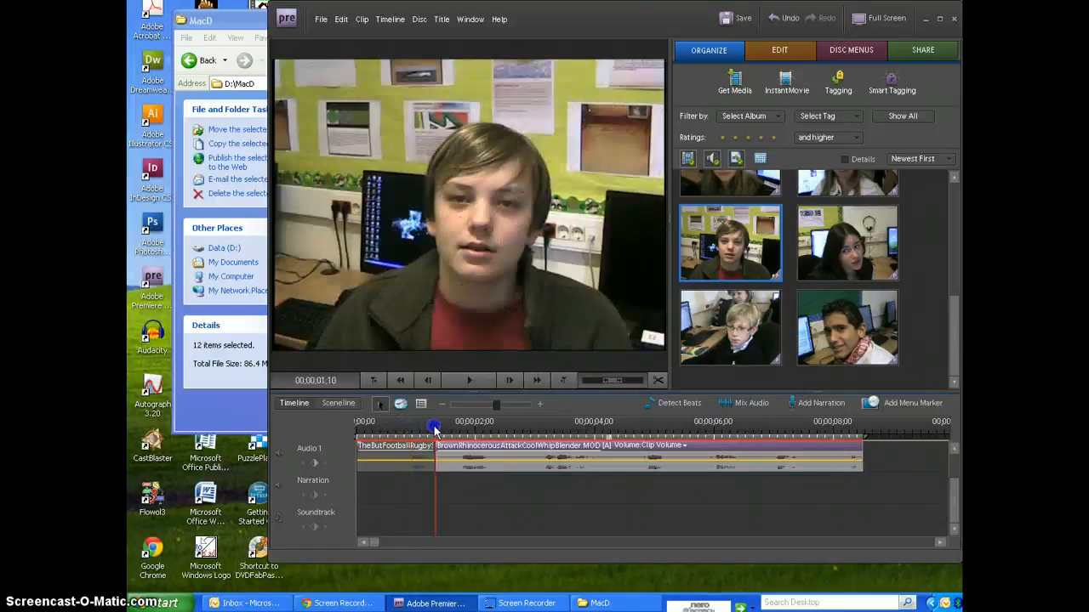
{"action": "left_click", "coordinate": [478, 381]}
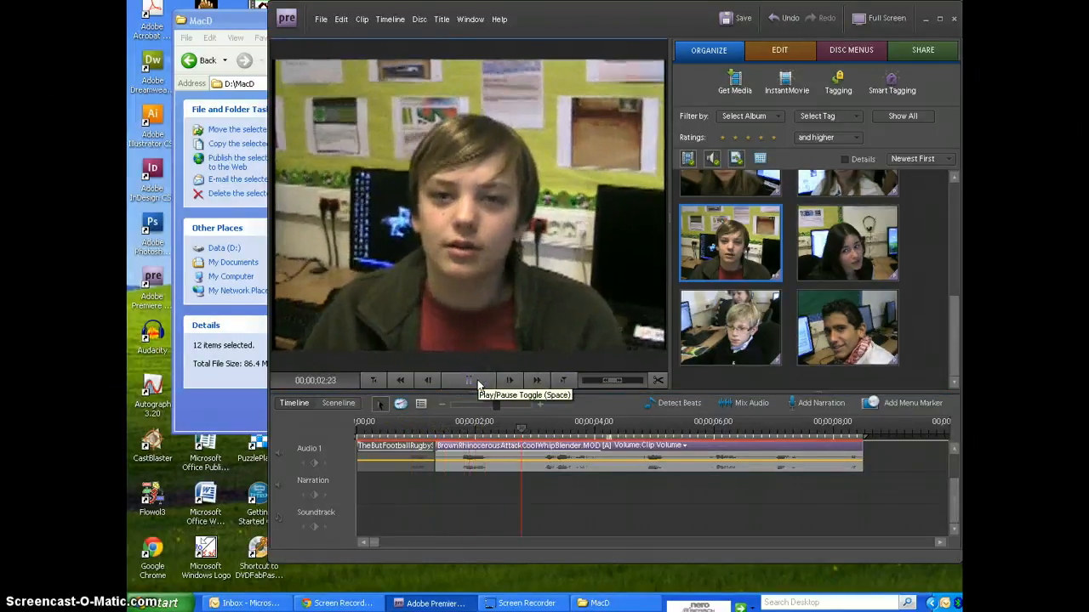
{"action": "left_click", "coordinate": [477, 381]}
- Split the BrownRhinocerousAttackCoolWhipBlender clip at 00;00;04;06 and delete the part after the cut
{"action": "left_click", "coordinate": [554, 454]}
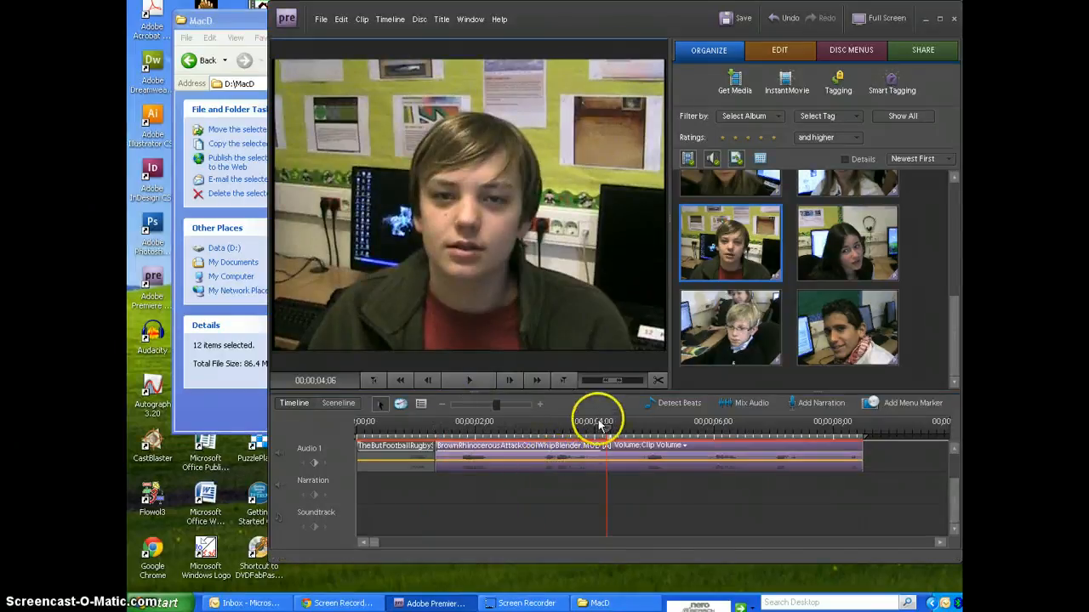
{"action": "left_click", "coordinate": [660, 383]}
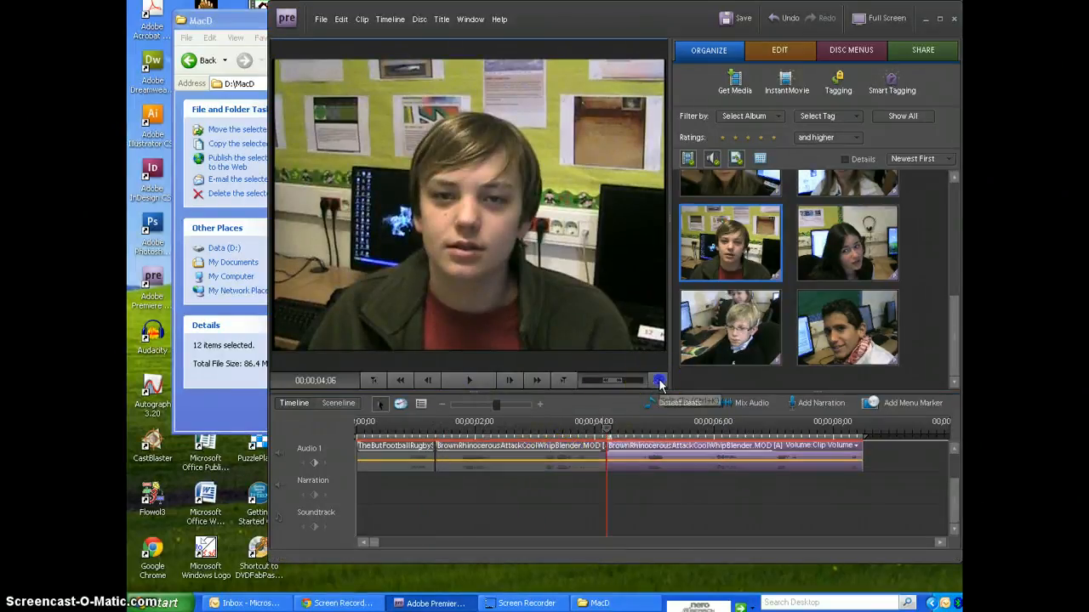
{"action": "left_click", "coordinate": [622, 443]}
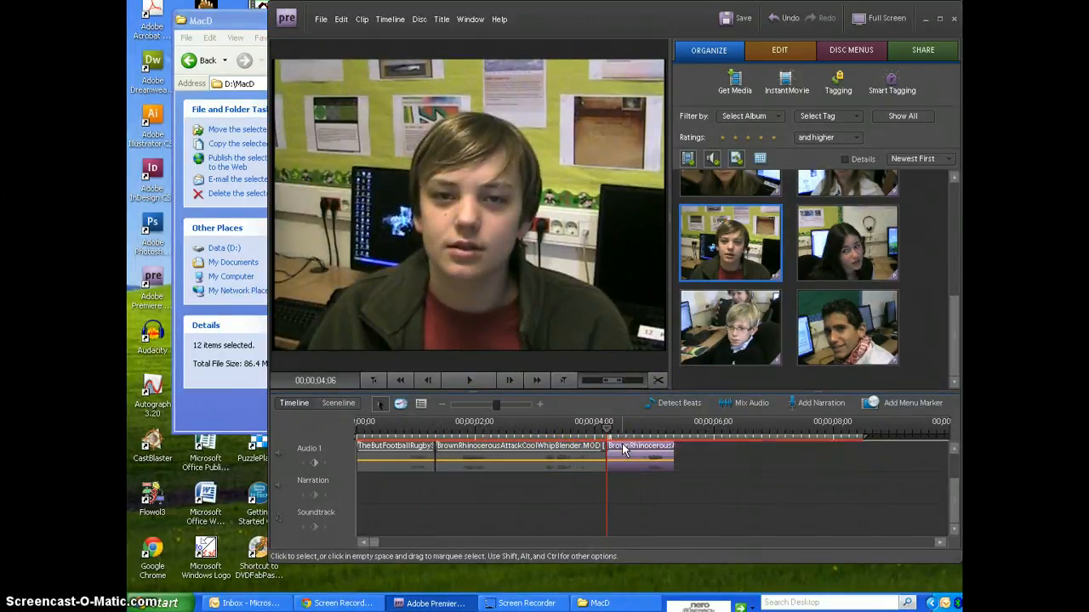
{"action": "key", "text": "Delete"}
- Split the remaining BrownRhinocerousAttackCoolWhipBlender clip at 00;00;02;19
{"action": "left_click", "coordinate": [514, 449]}
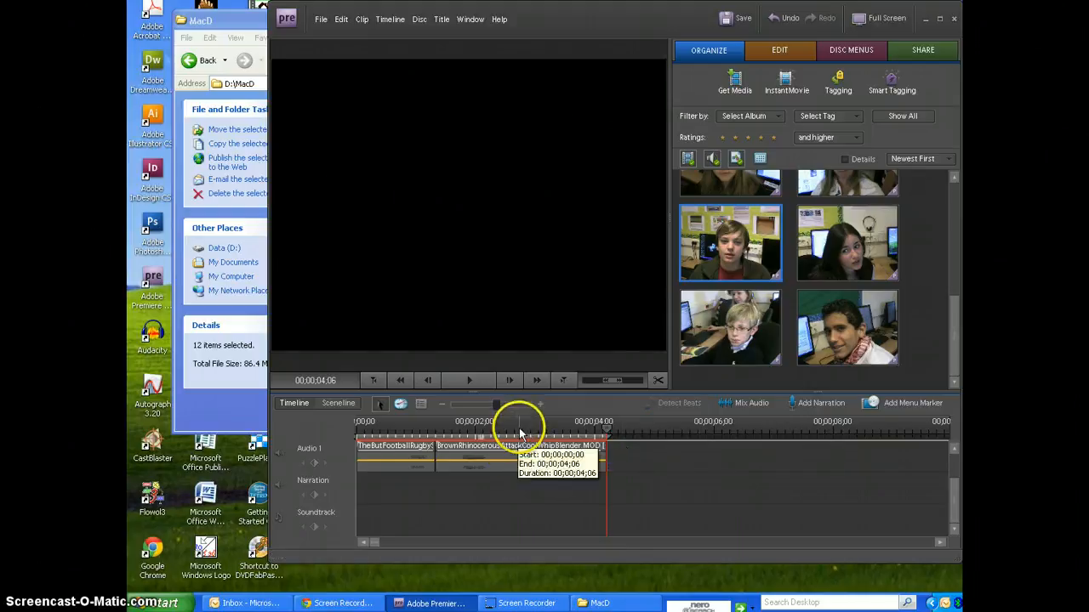
{"action": "left_click", "coordinate": [516, 433]}
{"action": "left_click", "coordinate": [518, 469]}
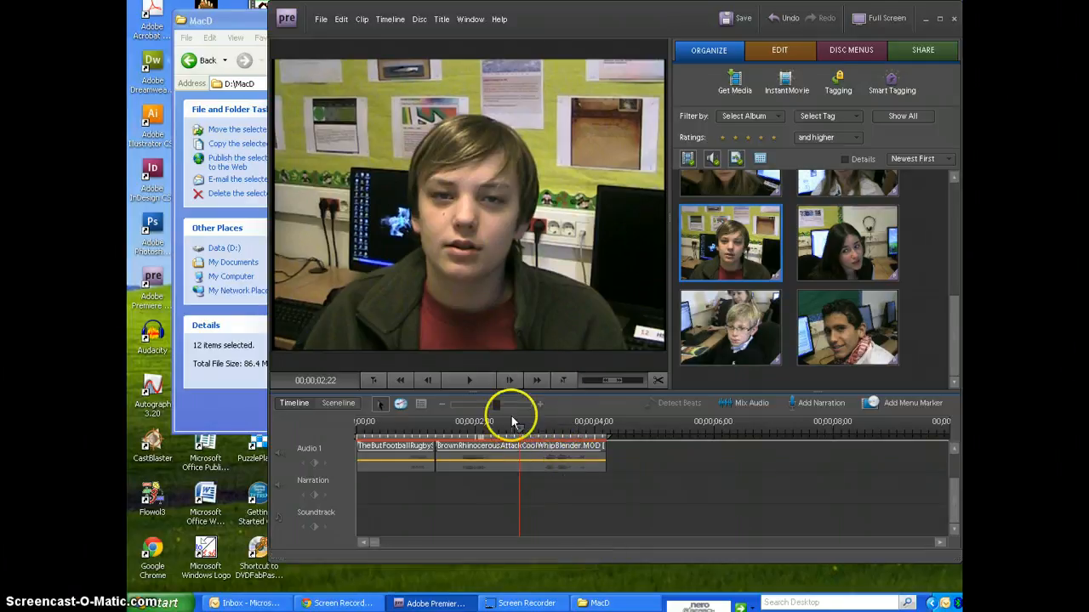
{"action": "left_click_drag", "start_coordinate": [518, 434], "coordinate": [509, 433]}
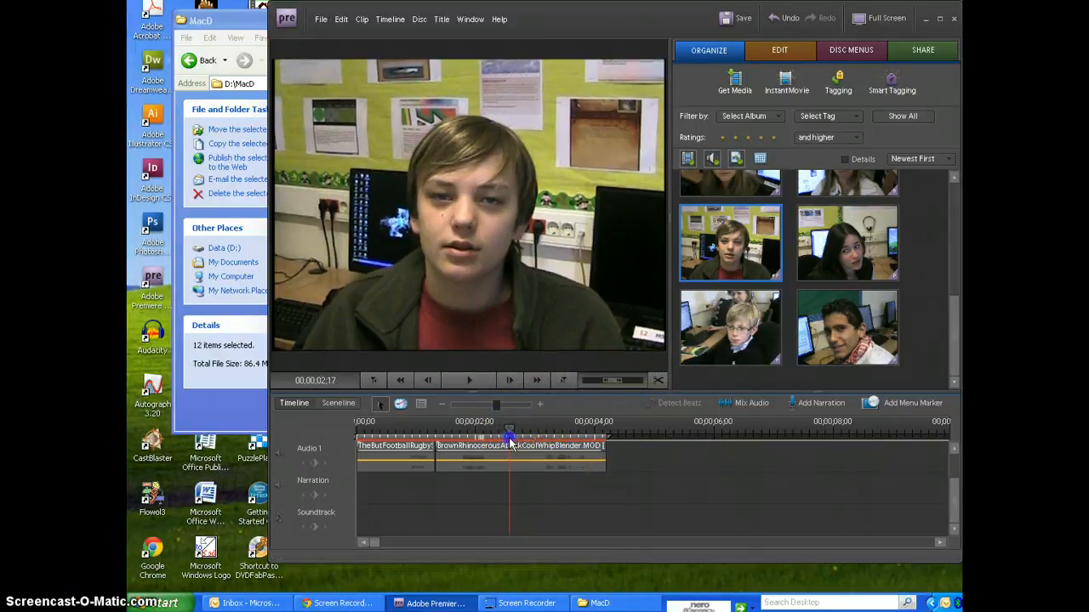
{"action": "left_click", "coordinate": [523, 448]}
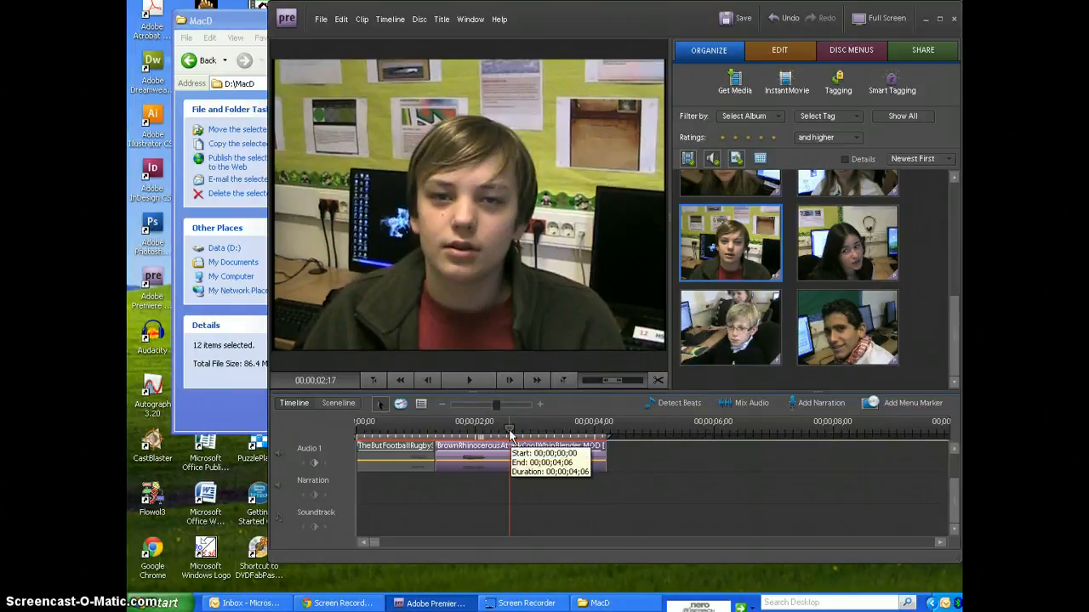
{"action": "left_click", "coordinate": [513, 434]}
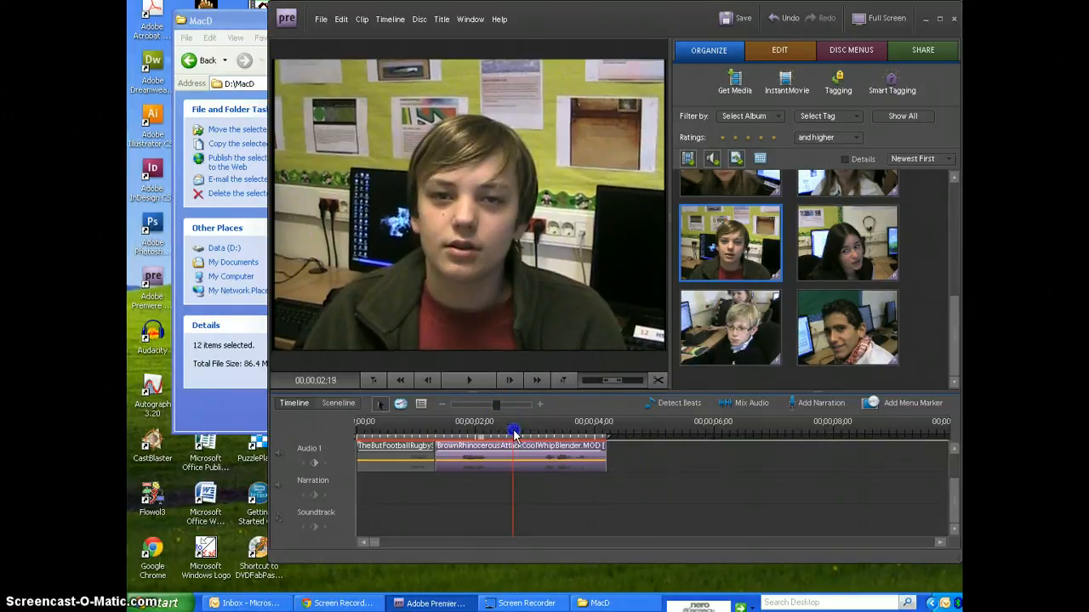
{"action": "left_click", "coordinate": [658, 384]}
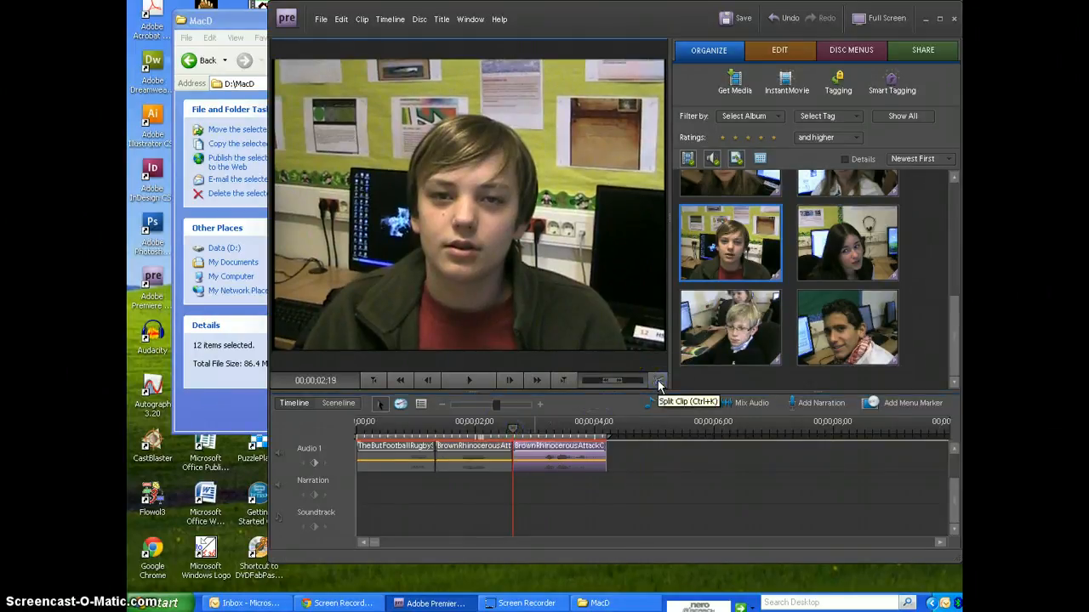
- Delete the part of the BrownRhinocerousAttackCoolWhipBlender clip before the 00;00;02;19 cut and play the sequence from its start
{"action": "left_click", "coordinate": [462, 448]}
{"action": "key", "text": "Delete"}
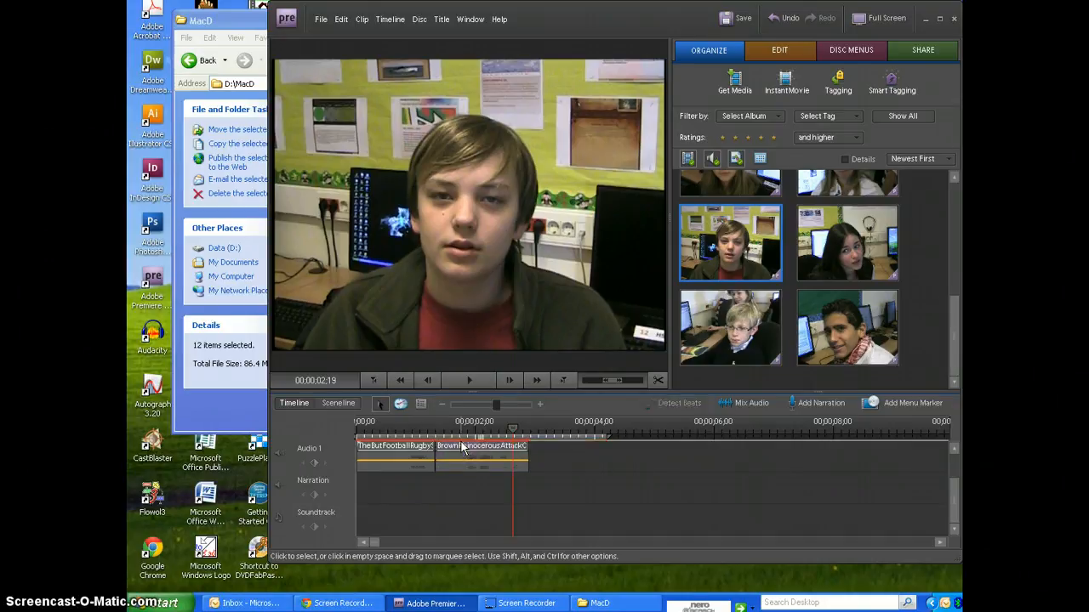
{"action": "left_click", "coordinate": [376, 380]}
{"action": "left_click", "coordinate": [376, 380]}
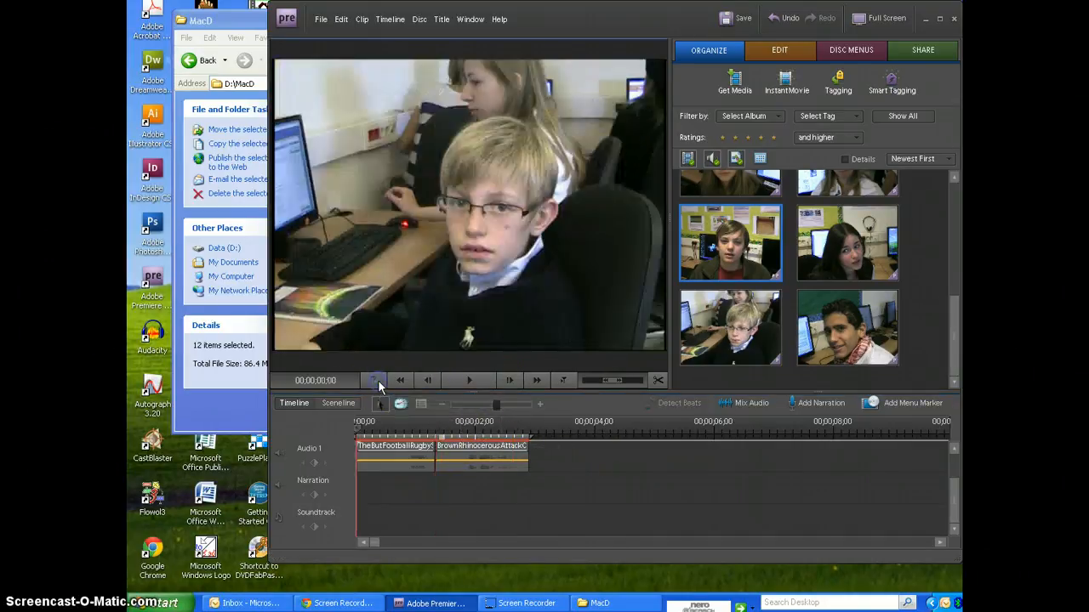
{"action": "left_click", "coordinate": [473, 380]}
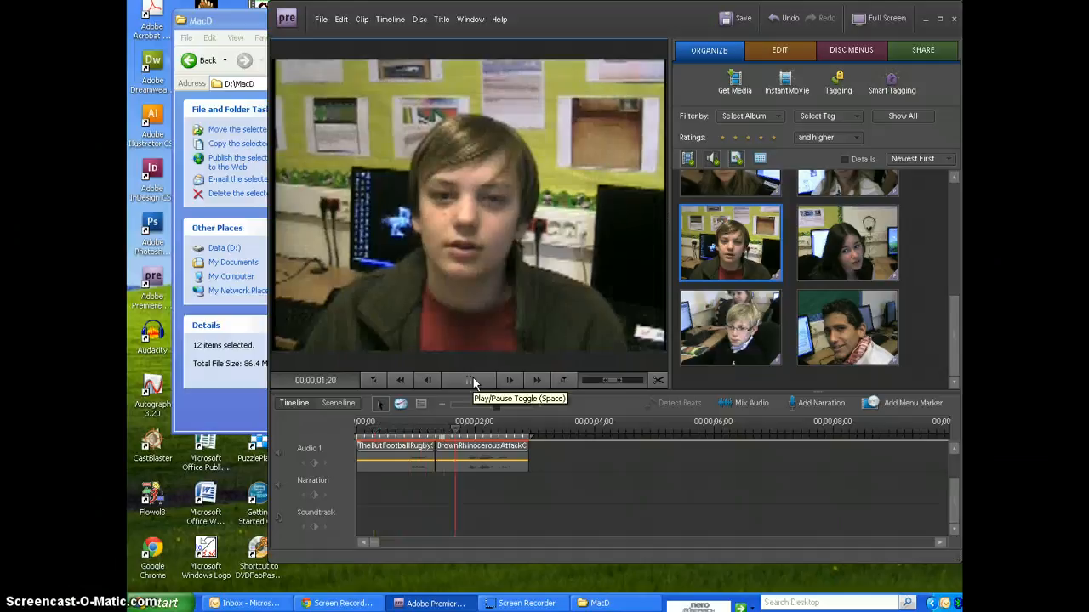
{"action": "left_click", "coordinate": [473, 381]}
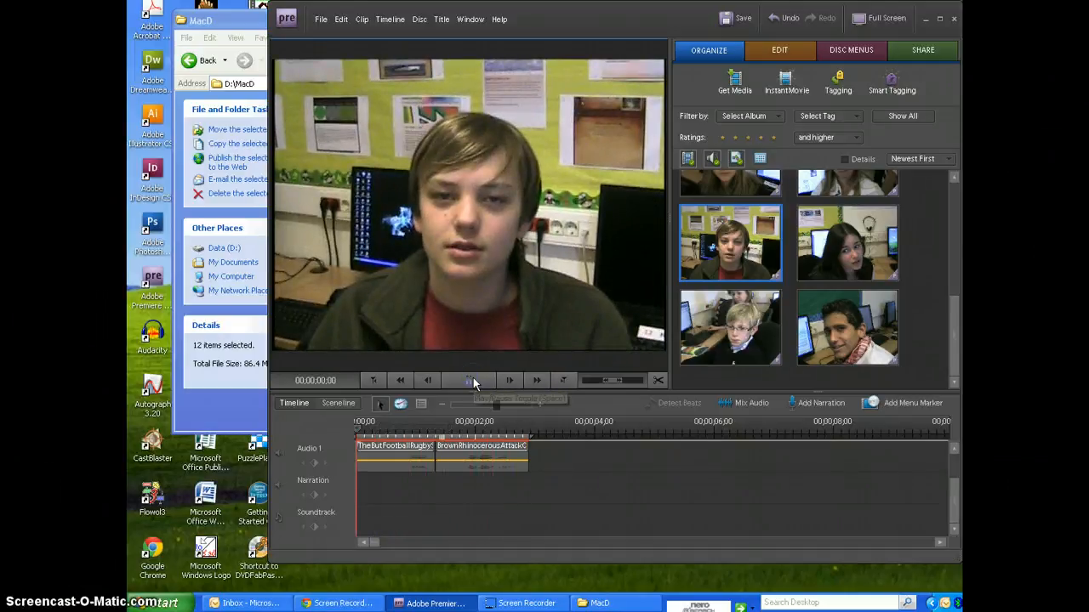
- Trim the remaining BrownRhinocerousAttackCoolWhipBlender clip shorter, keep it directly after the first clip, and replay the sequence from its start
{"action": "left_click_drag", "start_coordinate": [488, 474], "coordinate": [462, 457]}
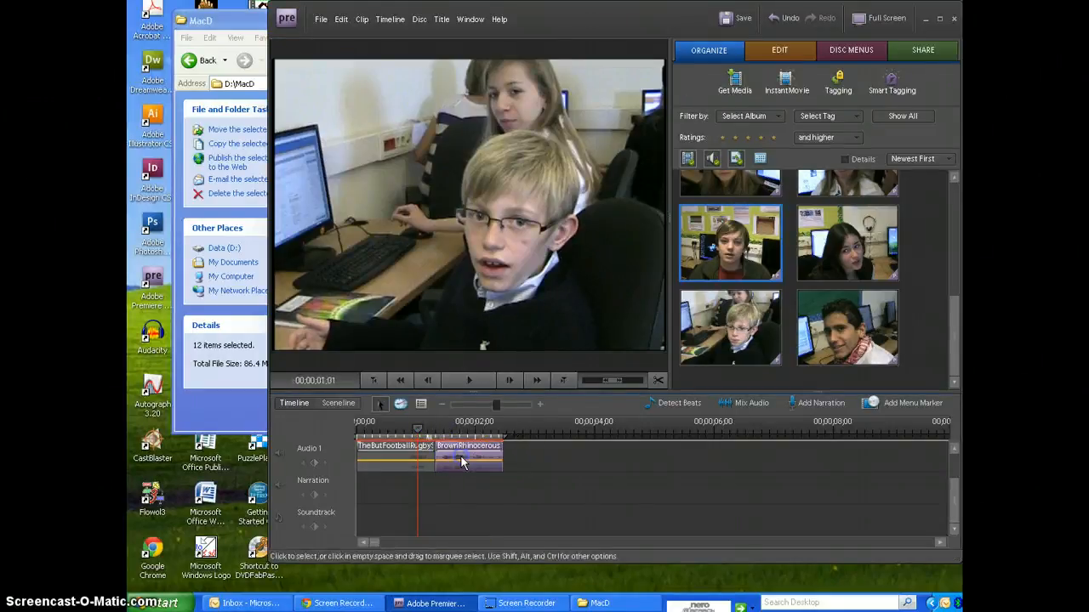
{"action": "left_click_drag", "start_coordinate": [448, 400], "coordinate": [397, 425]}
{"action": "left_click", "coordinate": [473, 379]}
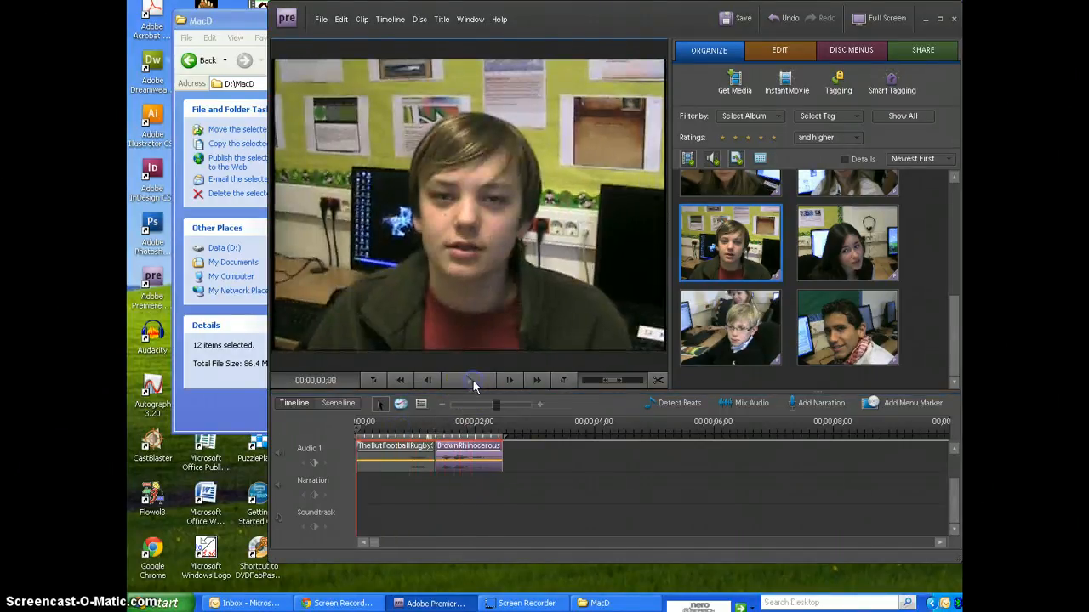
{"action": "left_click", "coordinate": [473, 380]}
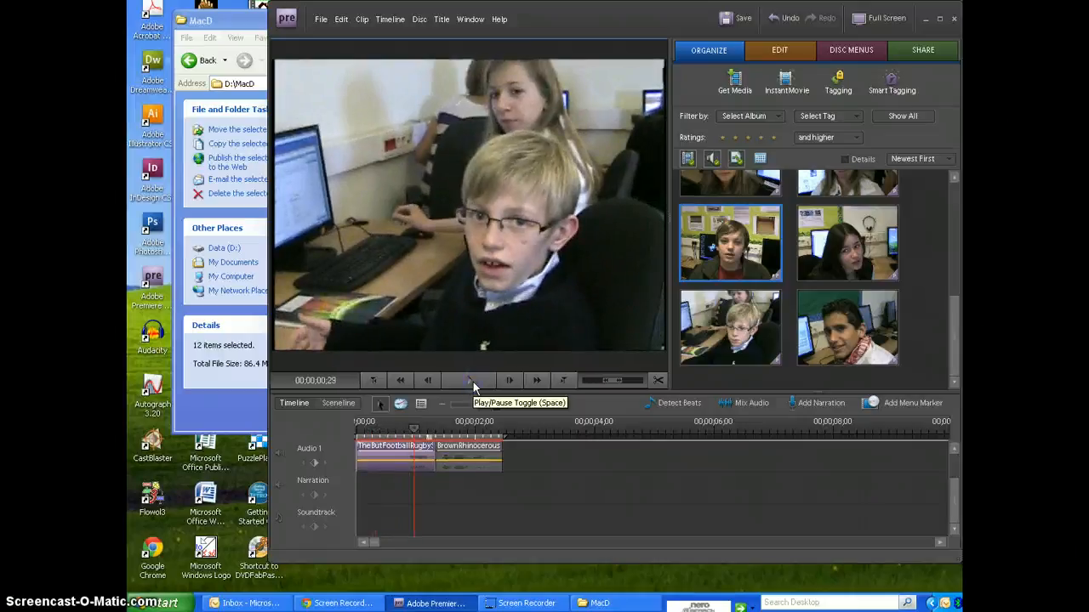
{"action": "left_click", "coordinate": [525, 379]}
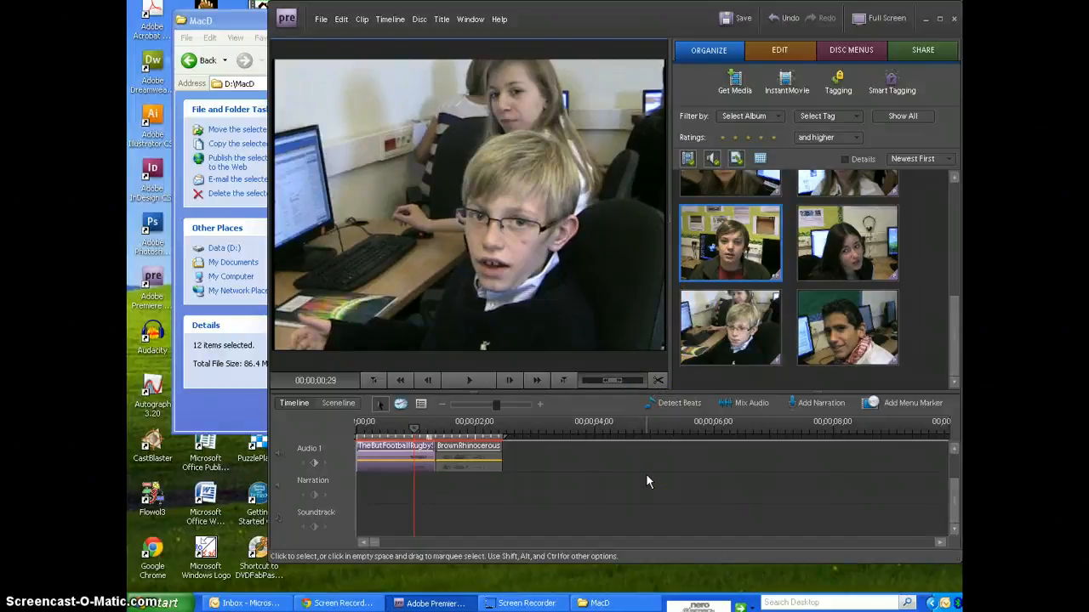
{"action": "left_click", "coordinate": [632, 497]}
{"action": "left_click", "coordinate": [634, 496]}
{"action": "left_click", "coordinate": [547, 390]}
{"action": "left_click", "coordinate": [551, 497]}
{"action": "left_click", "coordinate": [439, 164]}
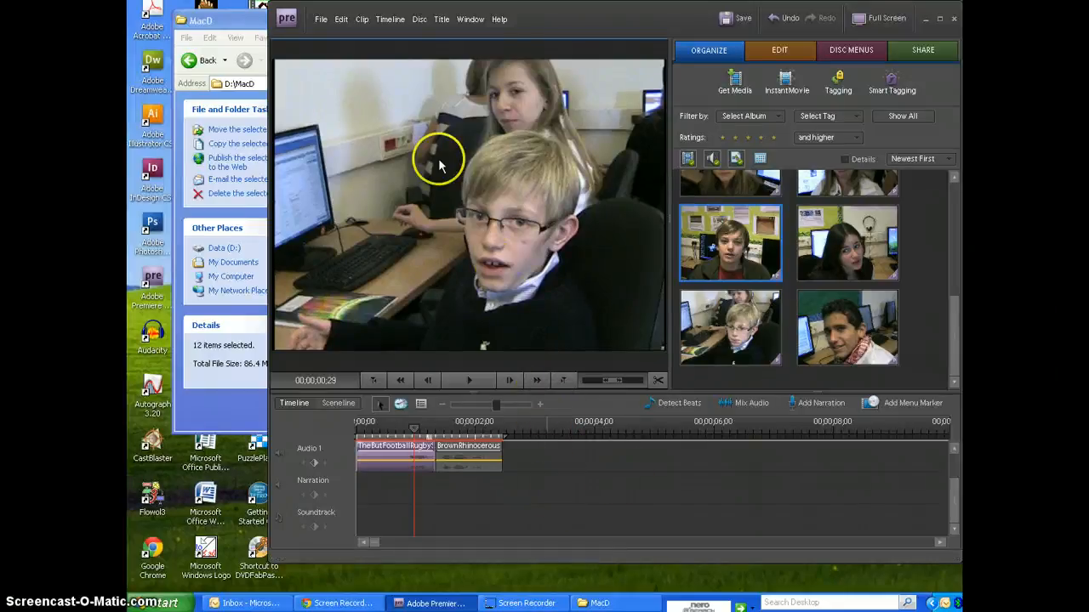